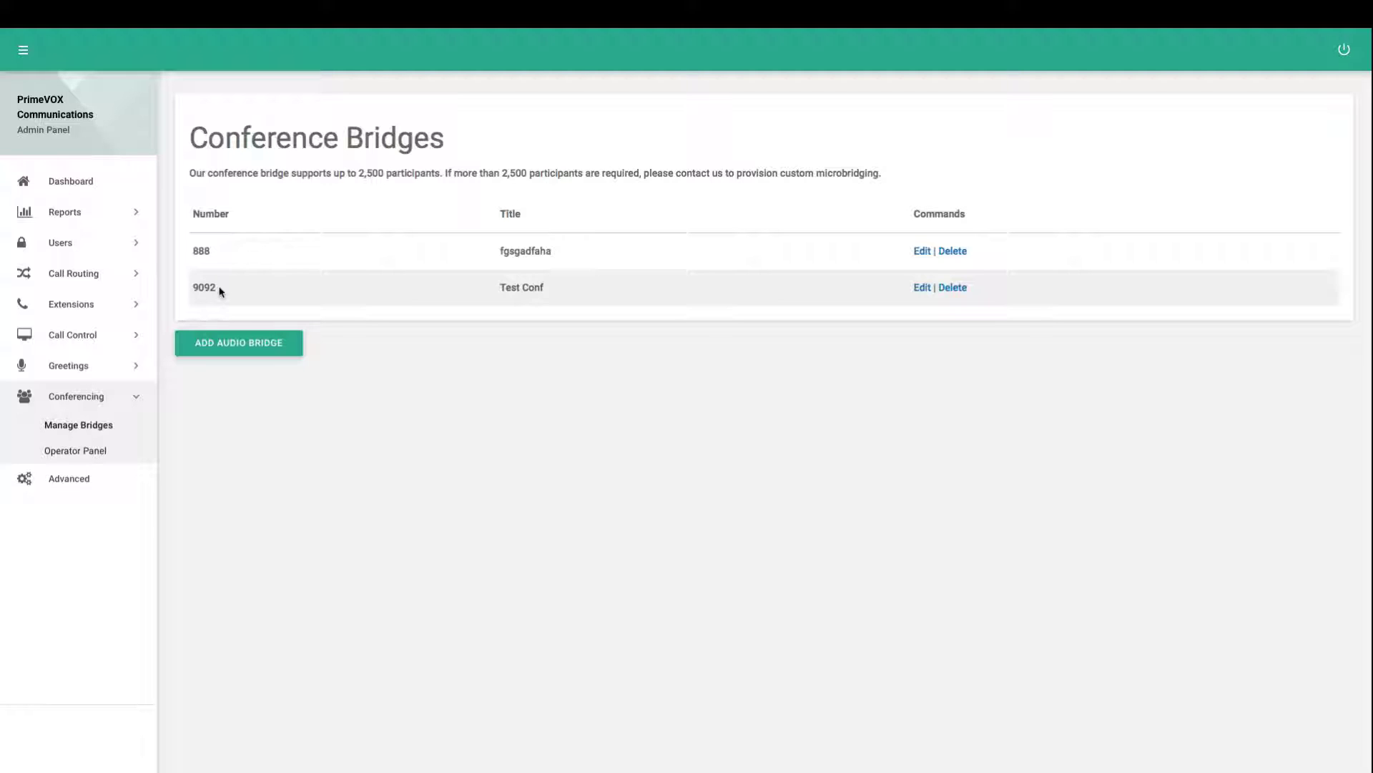
Review existing bridges 9092 and fgsgadfaha and the participant note, then add a new audio bridge
double_click(203, 287)
left_click(205, 286)
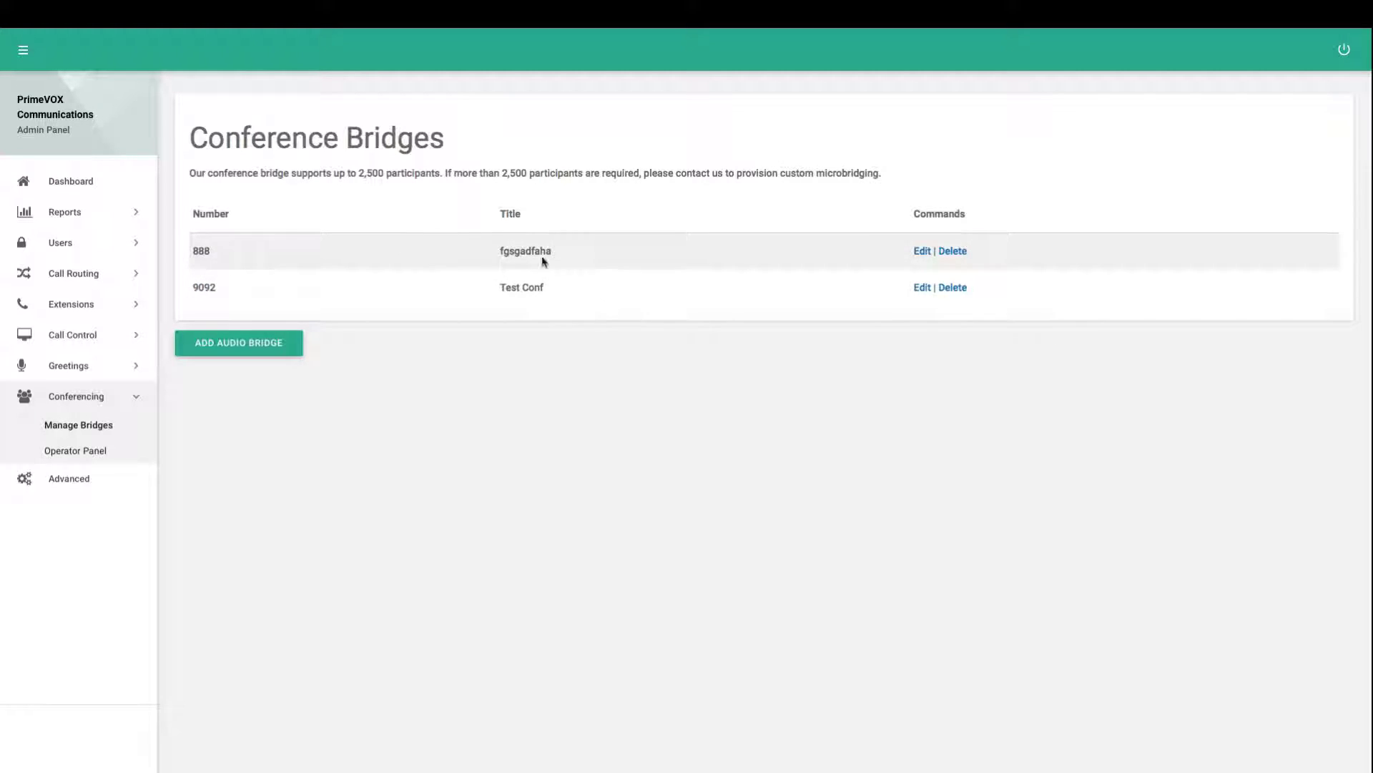
double_click(529, 250)
left_click(474, 332)
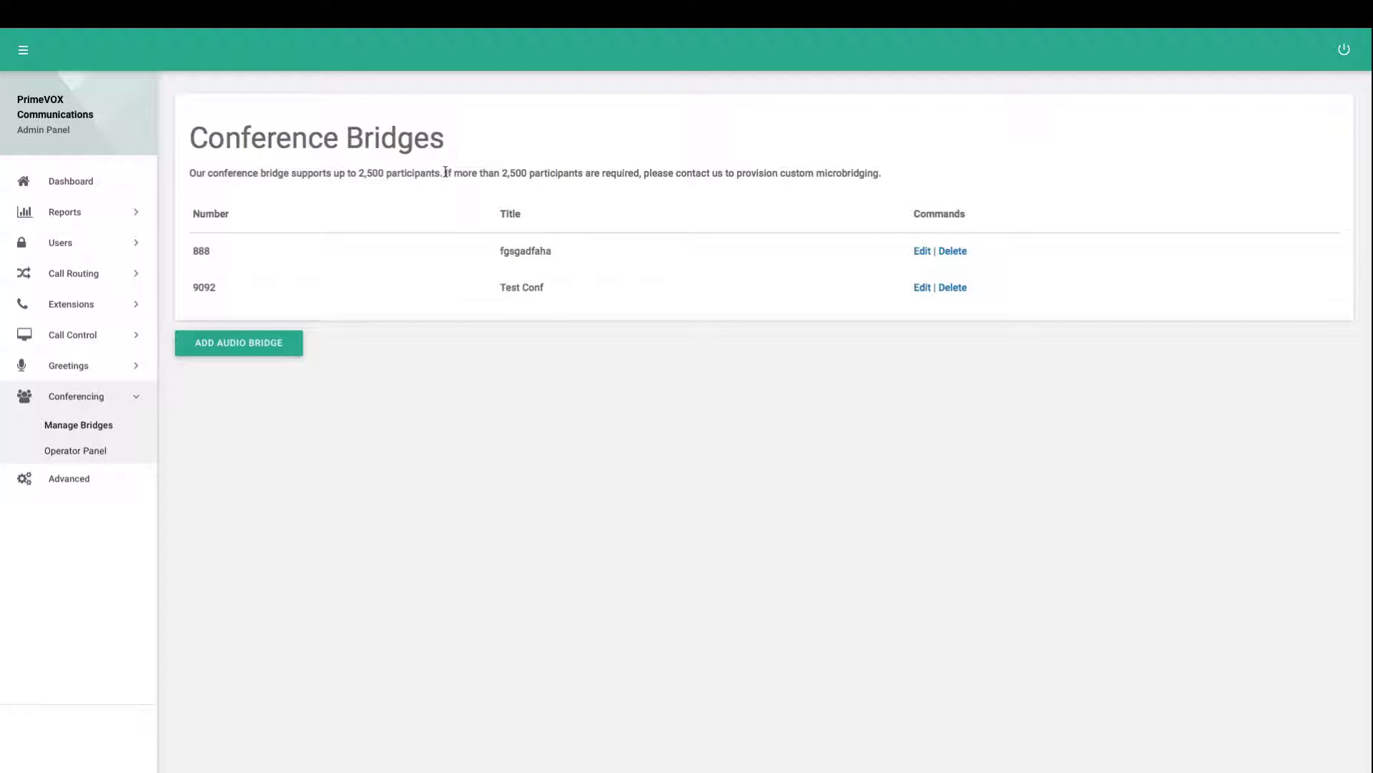
left_click_drag(445, 173, 542, 175)
left_click(510, 175)
left_click(253, 349)
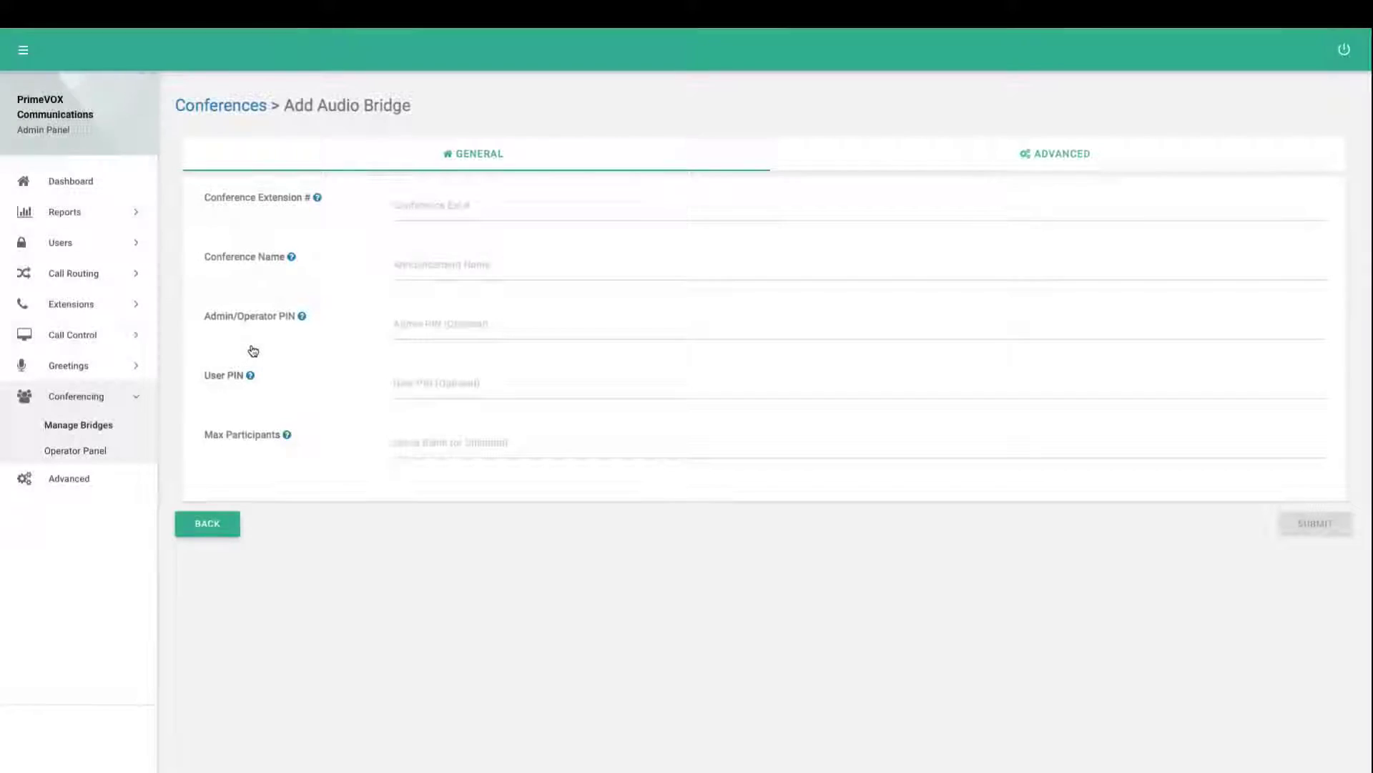
Enter extension 8900 and the conference name 'New Test Conference'
left_click(423, 207)
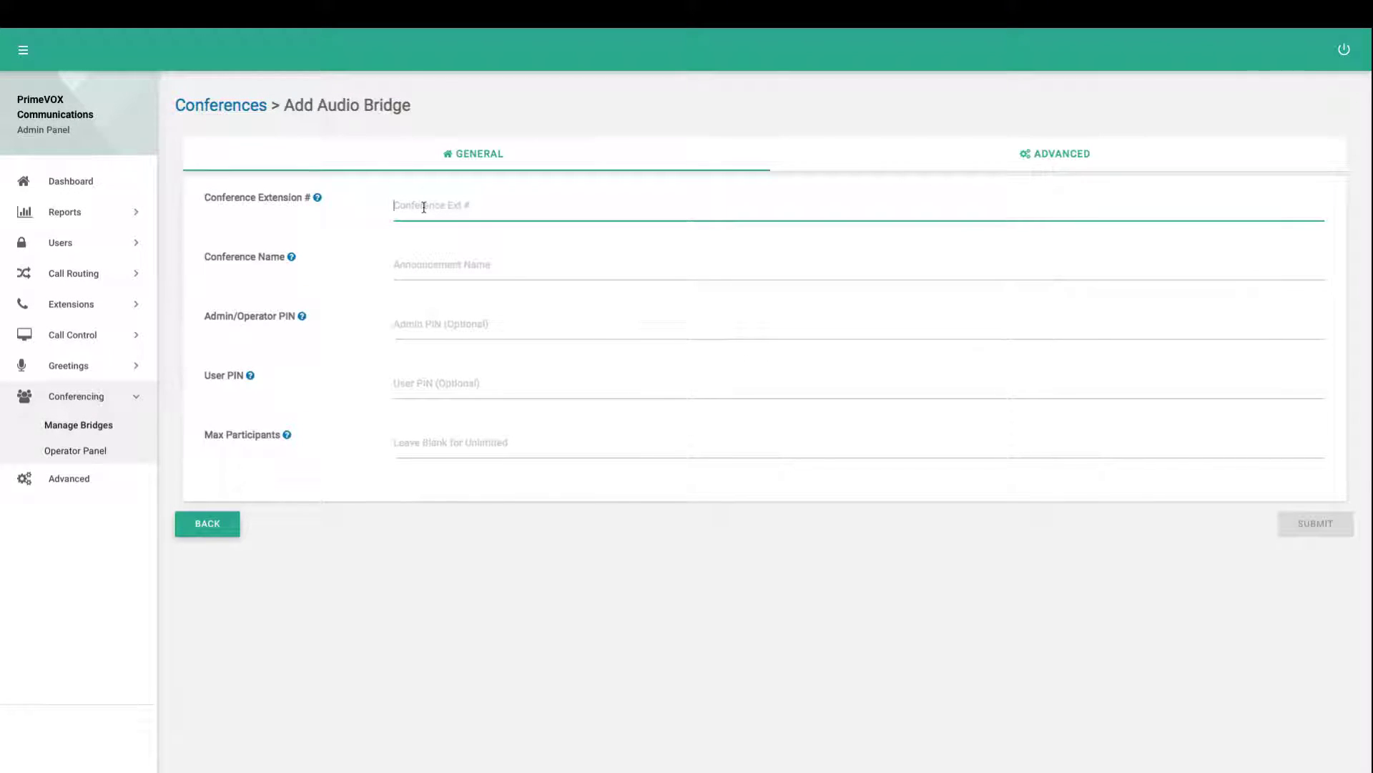
type("8900")
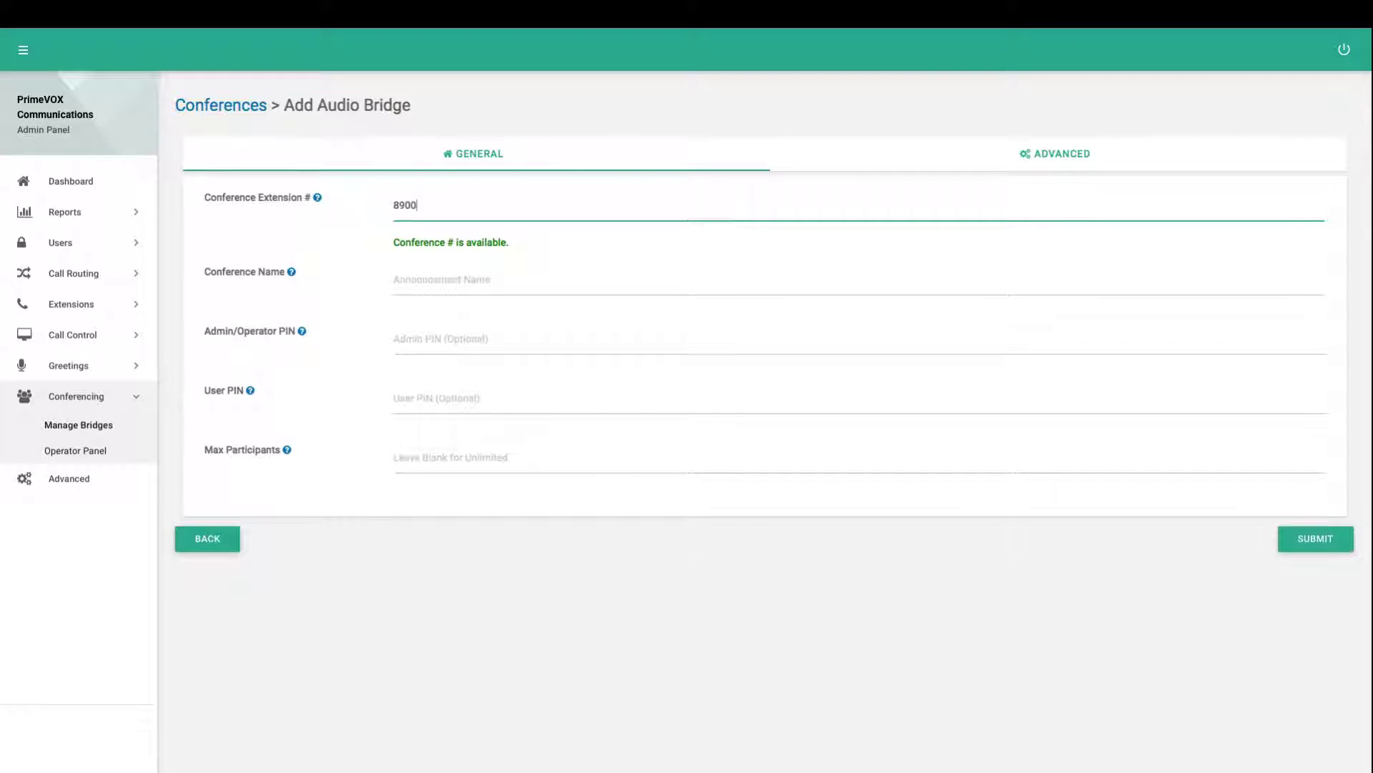
left_click(489, 276)
type("New T")
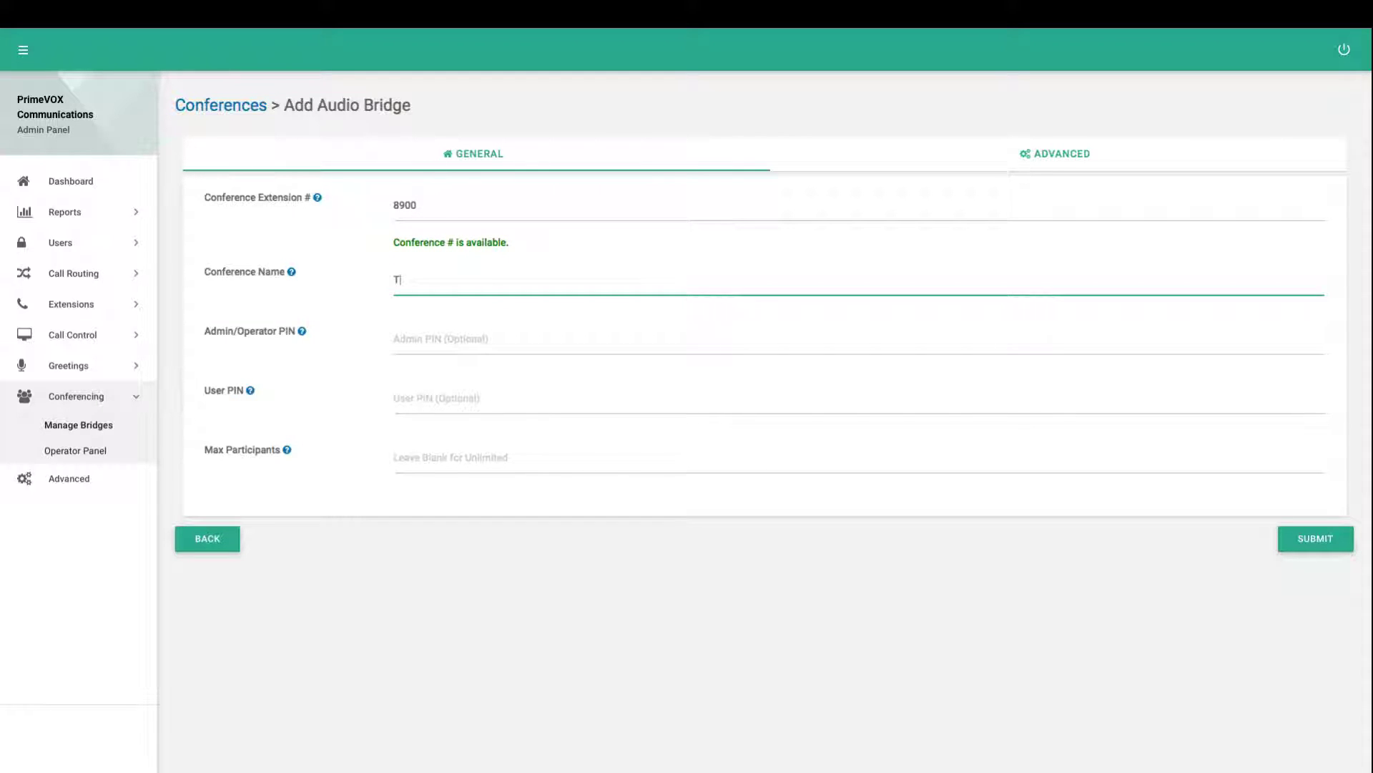
type("est Conference")
Fill in the Admin PIN and User PIN fields, clearing stray zeros first
key("Tab")
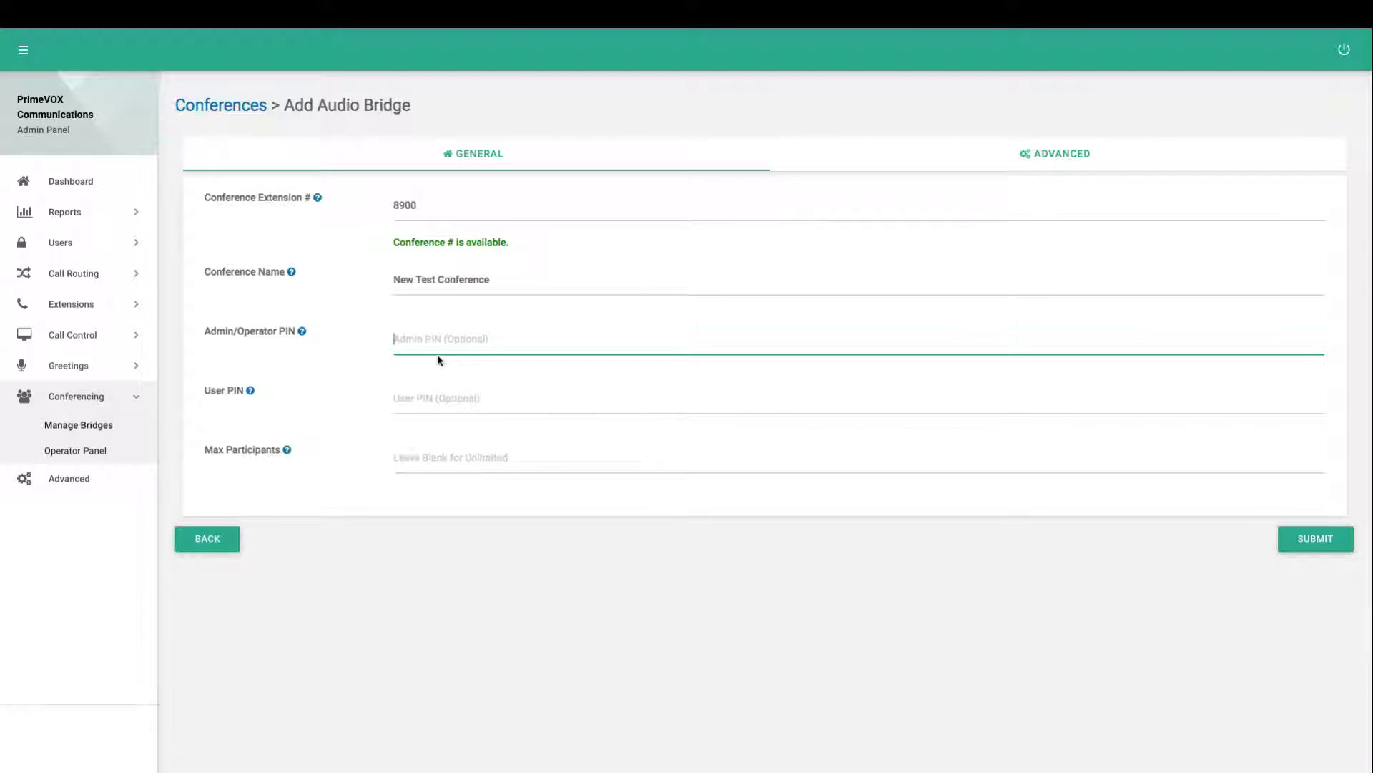
type("0")
left_click(414, 387)
type("0")
double_click(409, 341)
key("BackSpace")
key("Tab")
key("BackSpace")
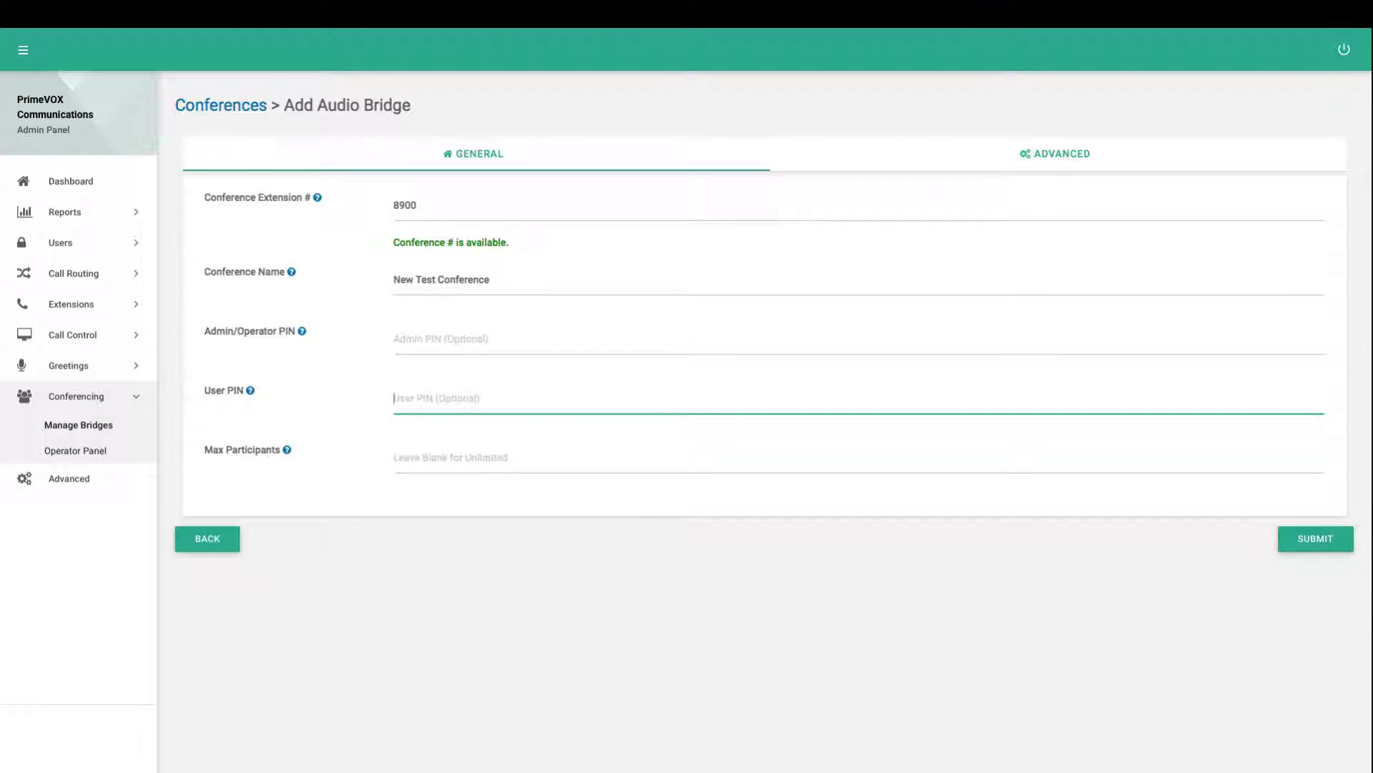
left_click(415, 349)
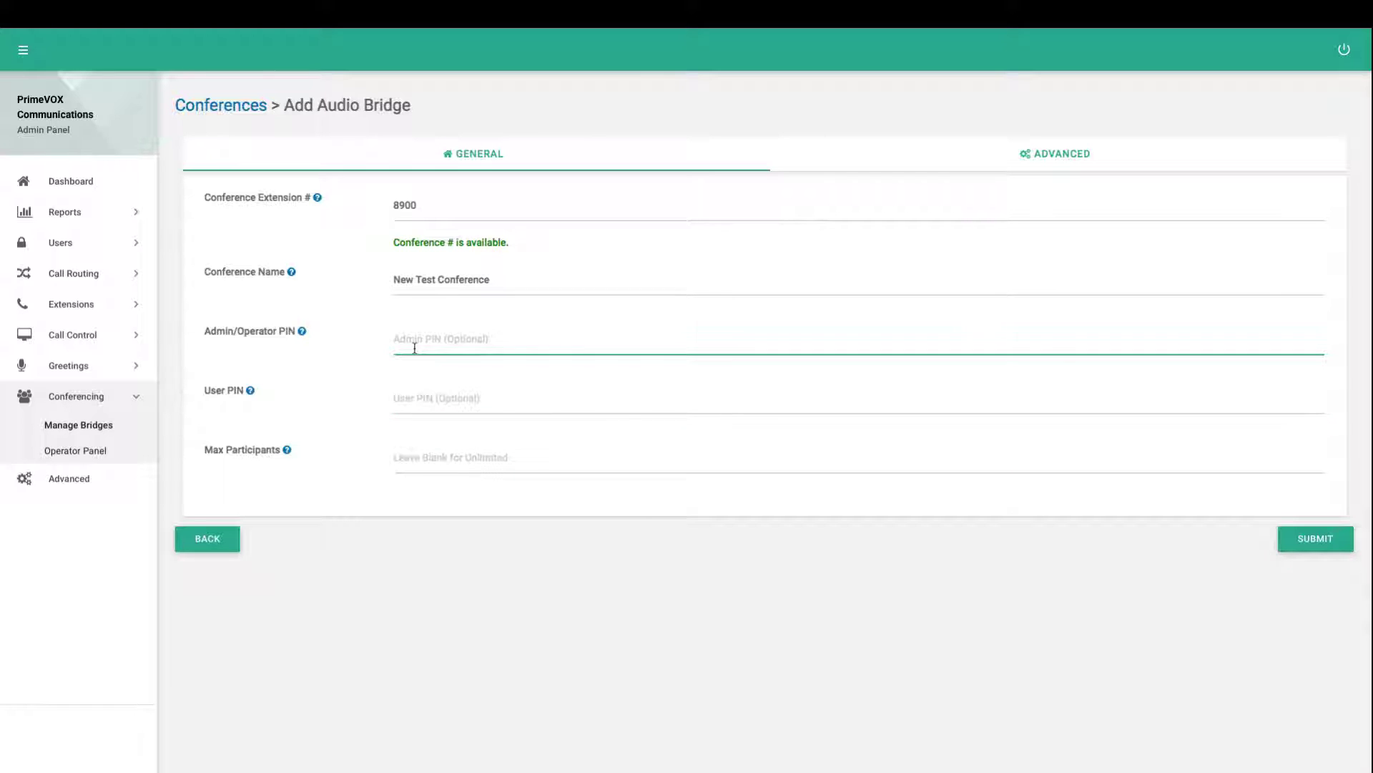
key("Tab")
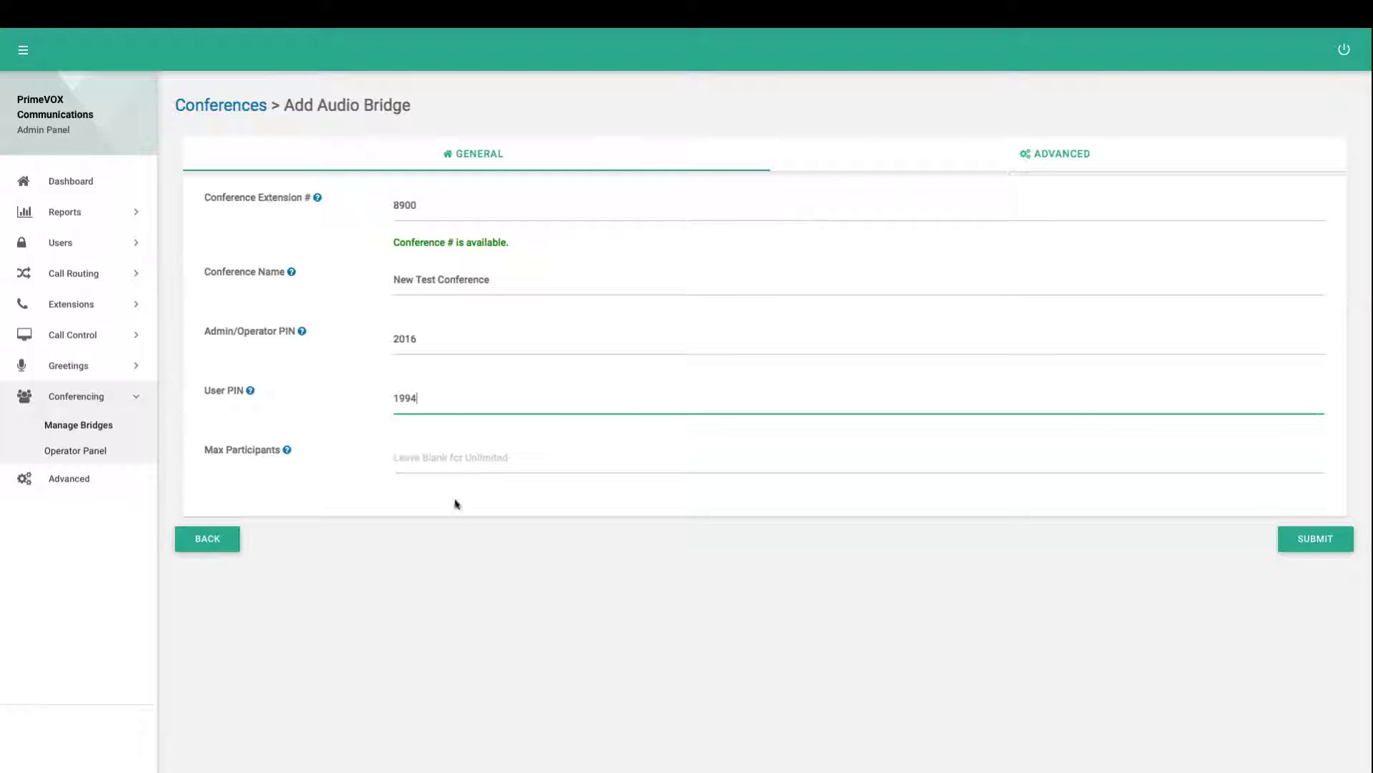
Leave Max Participants blank so the bridge allows unlimited participants
left_click(460, 459)
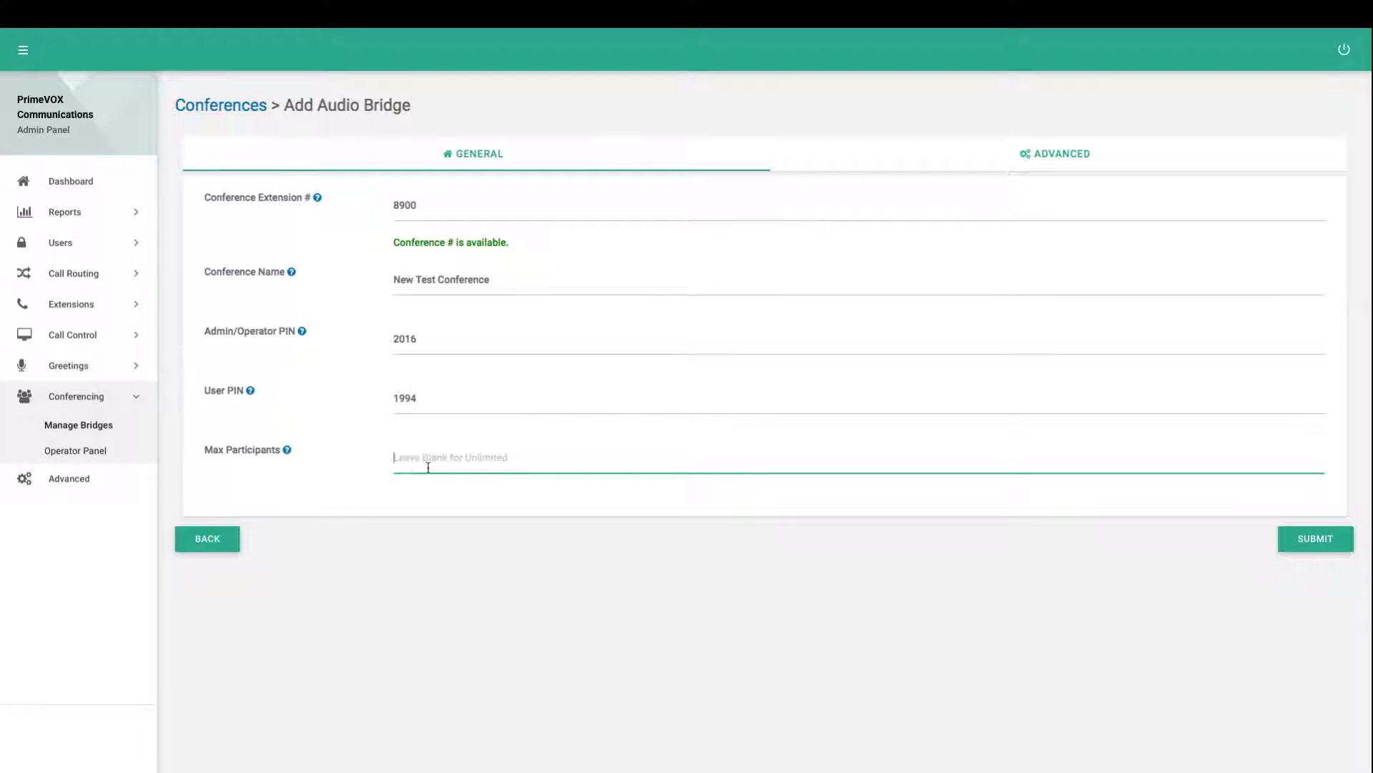
type("+10")
key("BackSpace")
key("BackSpace")
left_click(479, 558)
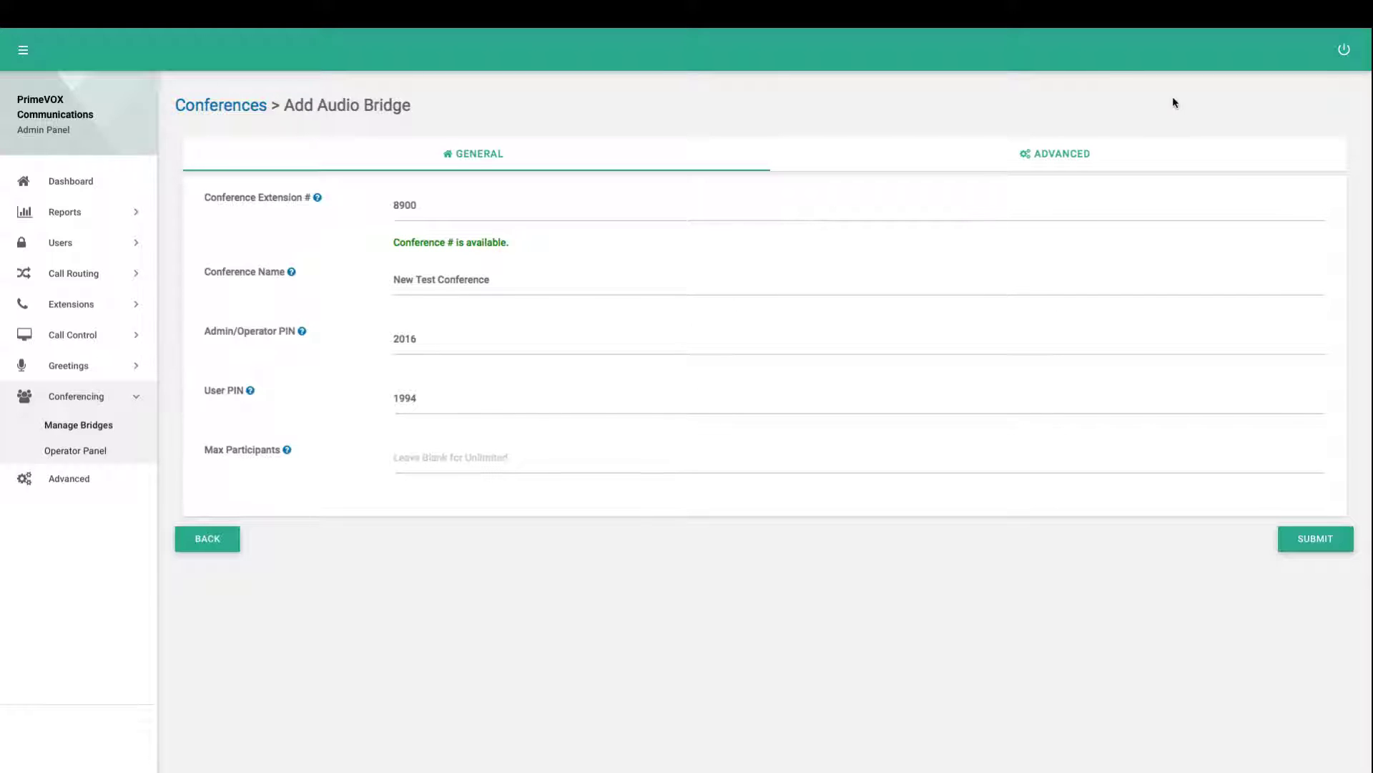
Try Admin Wait on ADVANCED, recheck the GENERAL PIN details, then return to ADVANCED settings
left_click(1082, 152)
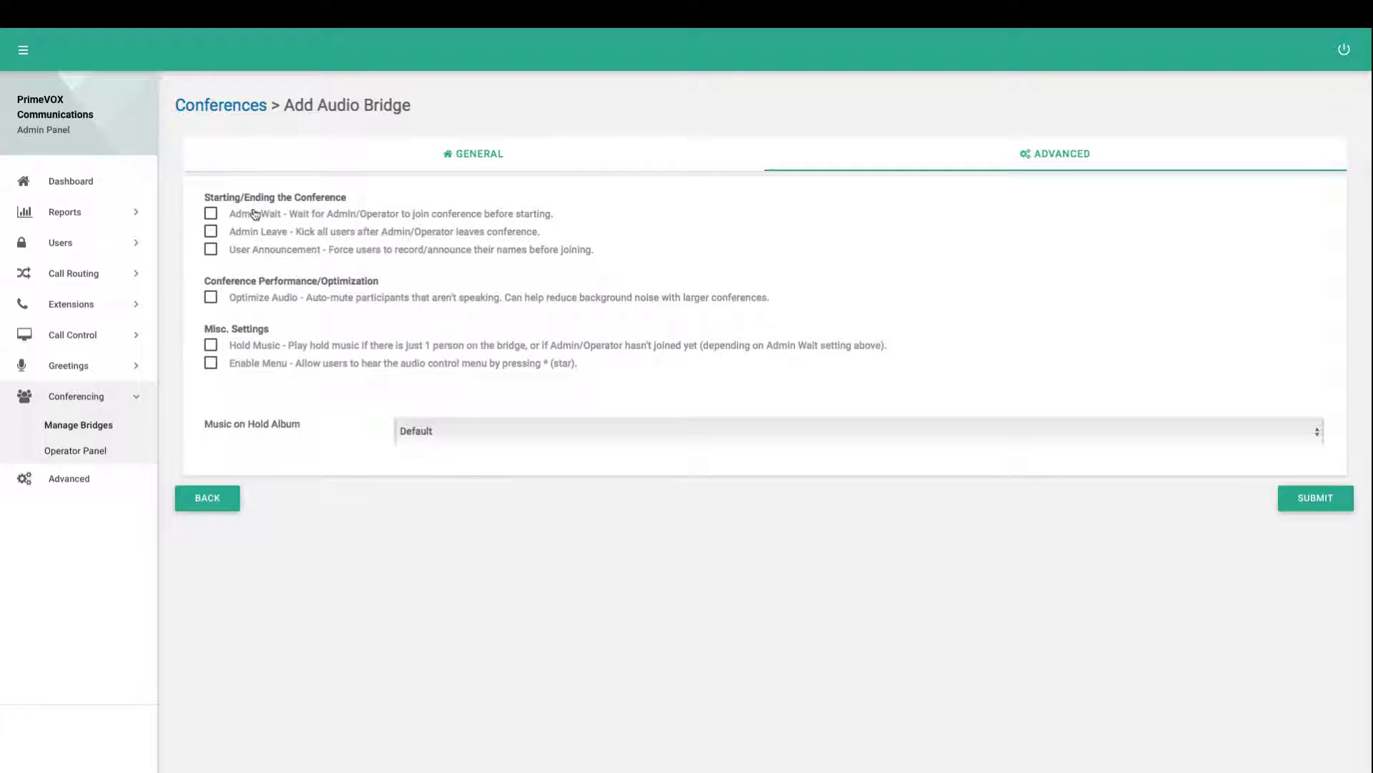
left_click(211, 215)
left_click(212, 218)
left_click(474, 156)
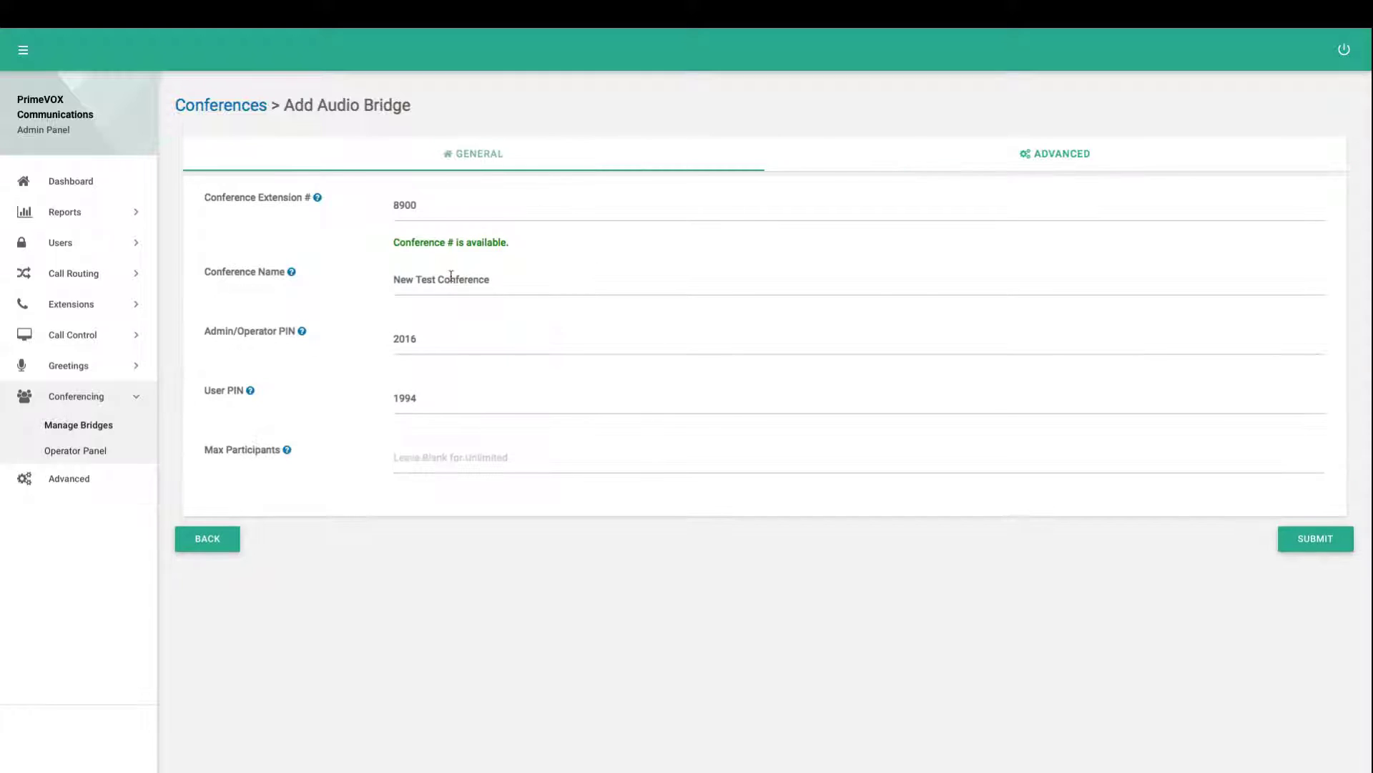
left_click(456, 342)
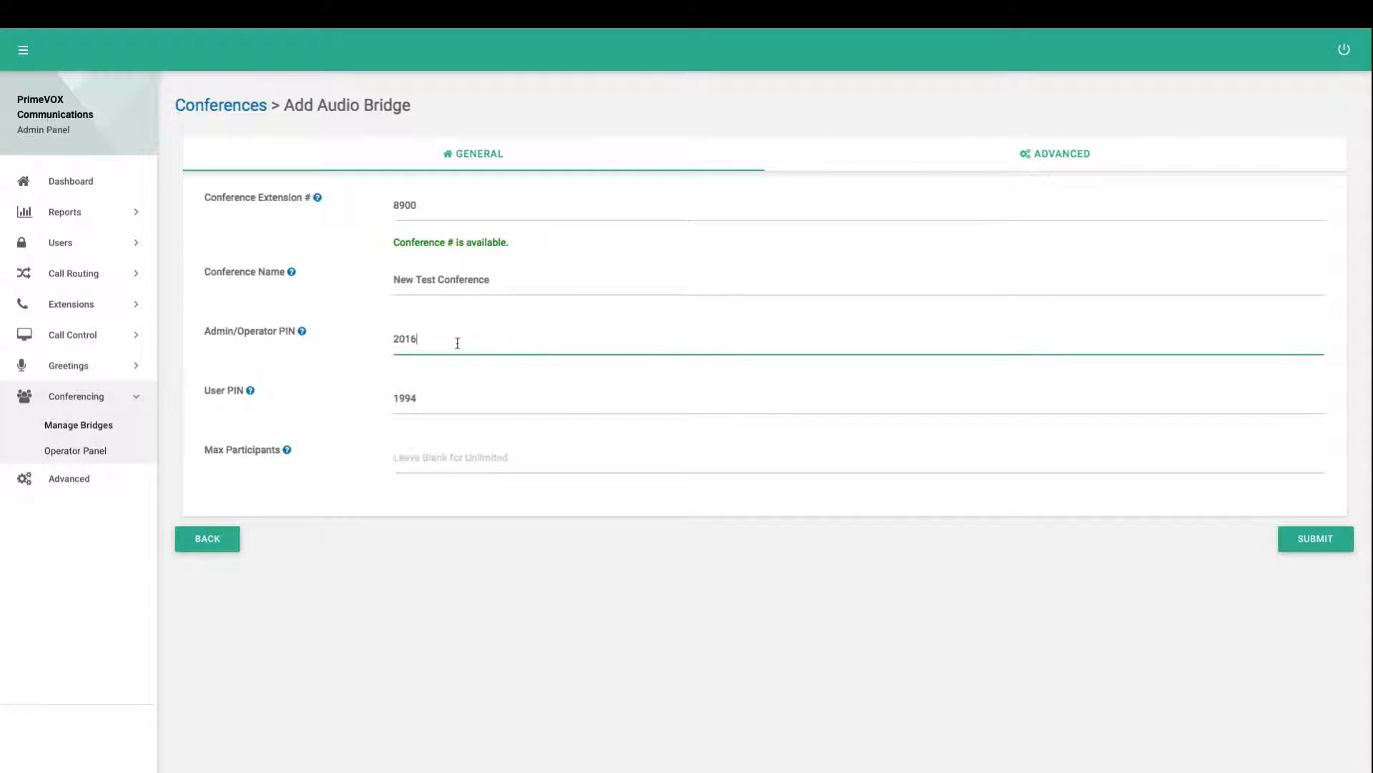
left_click(853, 167)
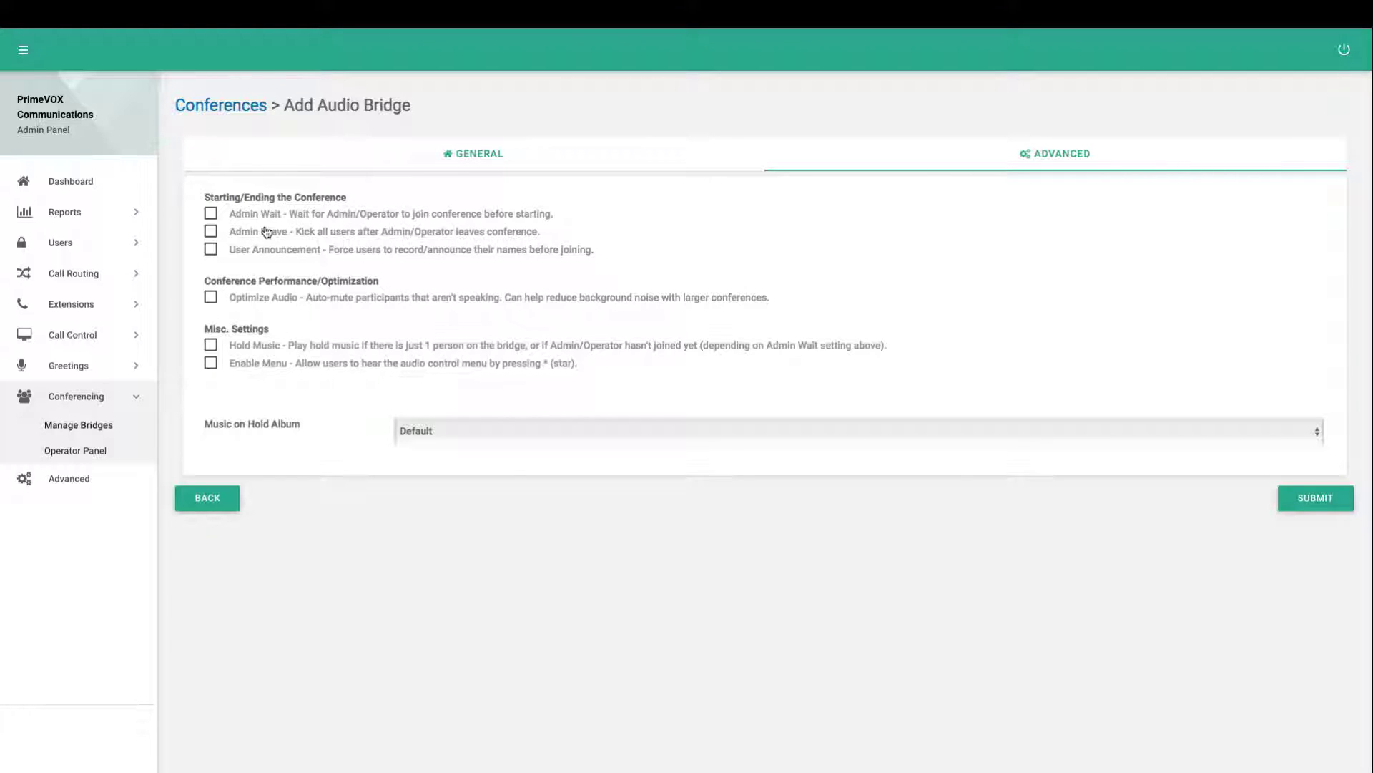
Try Admin Leave, User Announcement and Optimize Audio, leaving each unchecked
left_click(255, 233)
left_click(256, 235)
left_click(242, 248)
left_click(211, 250)
left_click(242, 303)
left_click(216, 300)
left_click(222, 302)
left_click(213, 303)
Try Hold Music, Enable Menu and Admin Wait, ending with only Enable Menu checked
left_click(211, 345)
left_click(220, 346)
left_click(210, 362)
left_click(210, 363)
left_click(213, 215)
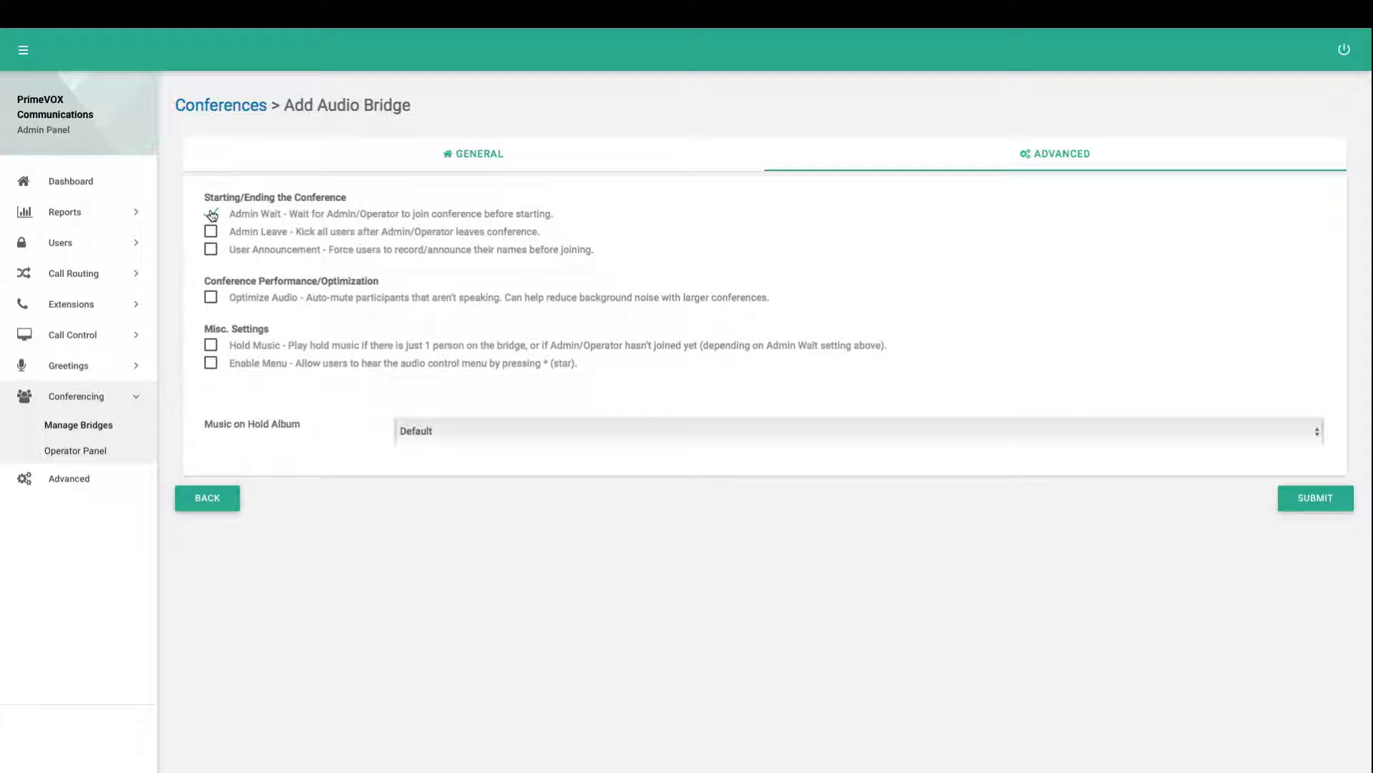
left_click(210, 347)
left_click(220, 349)
left_click(213, 216)
left_click(237, 368)
Uncheck Enable Menu, choose Rock Music as the hold album, and check Admin Wait and Hold Music
left_click(213, 366)
left_click(427, 440)
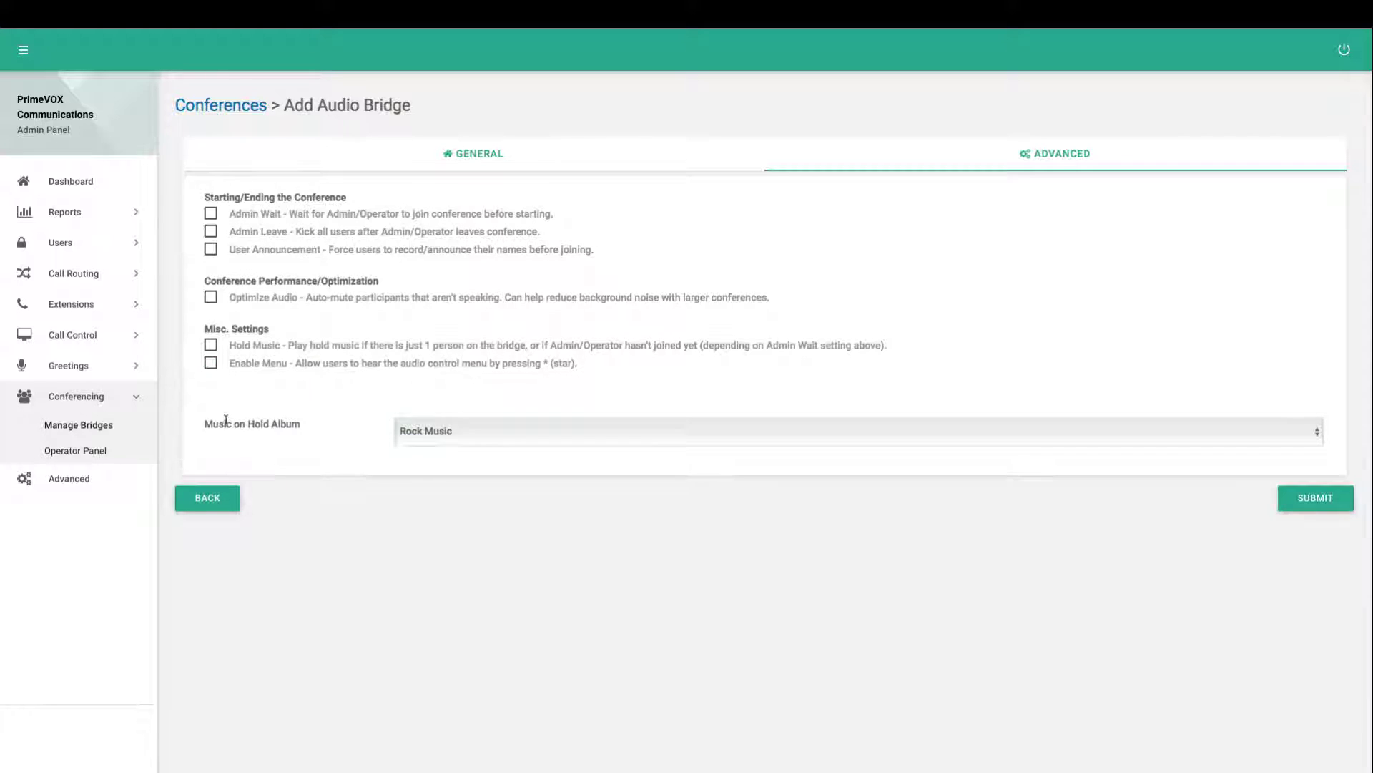
left_click(448, 433)
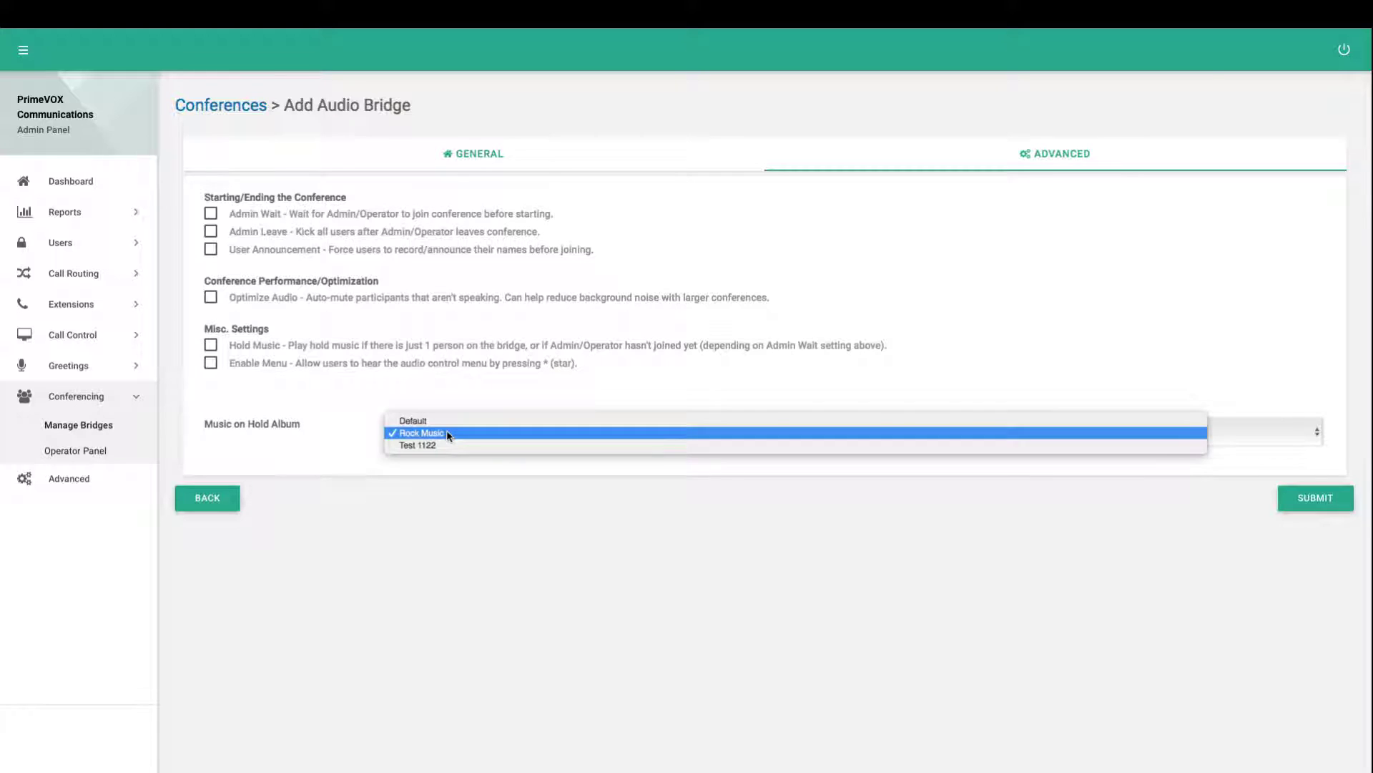
left_click(495, 472)
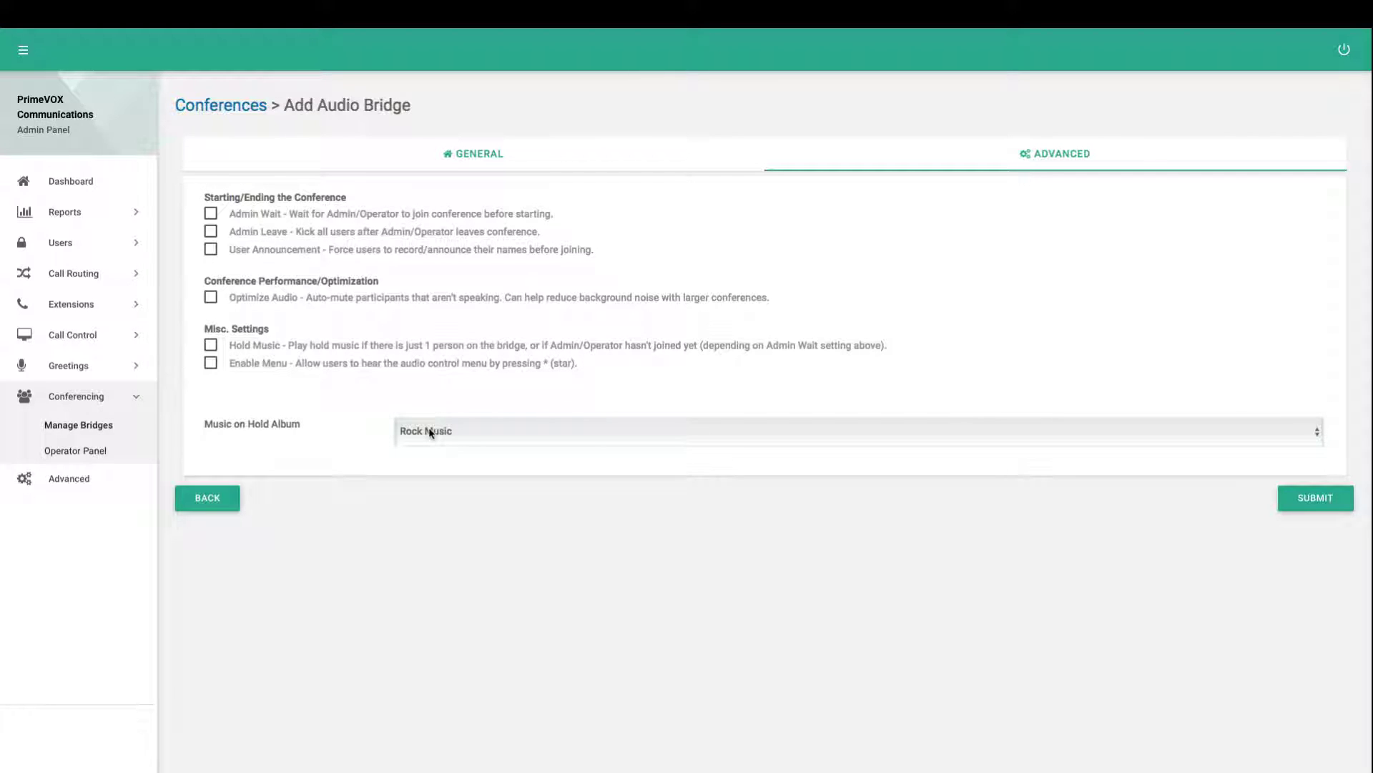
left_click(274, 215)
left_click(243, 348)
Submit the bridge, confirm 8900 is listed, and expand Call Routing in the sidebar
left_click(1294, 499)
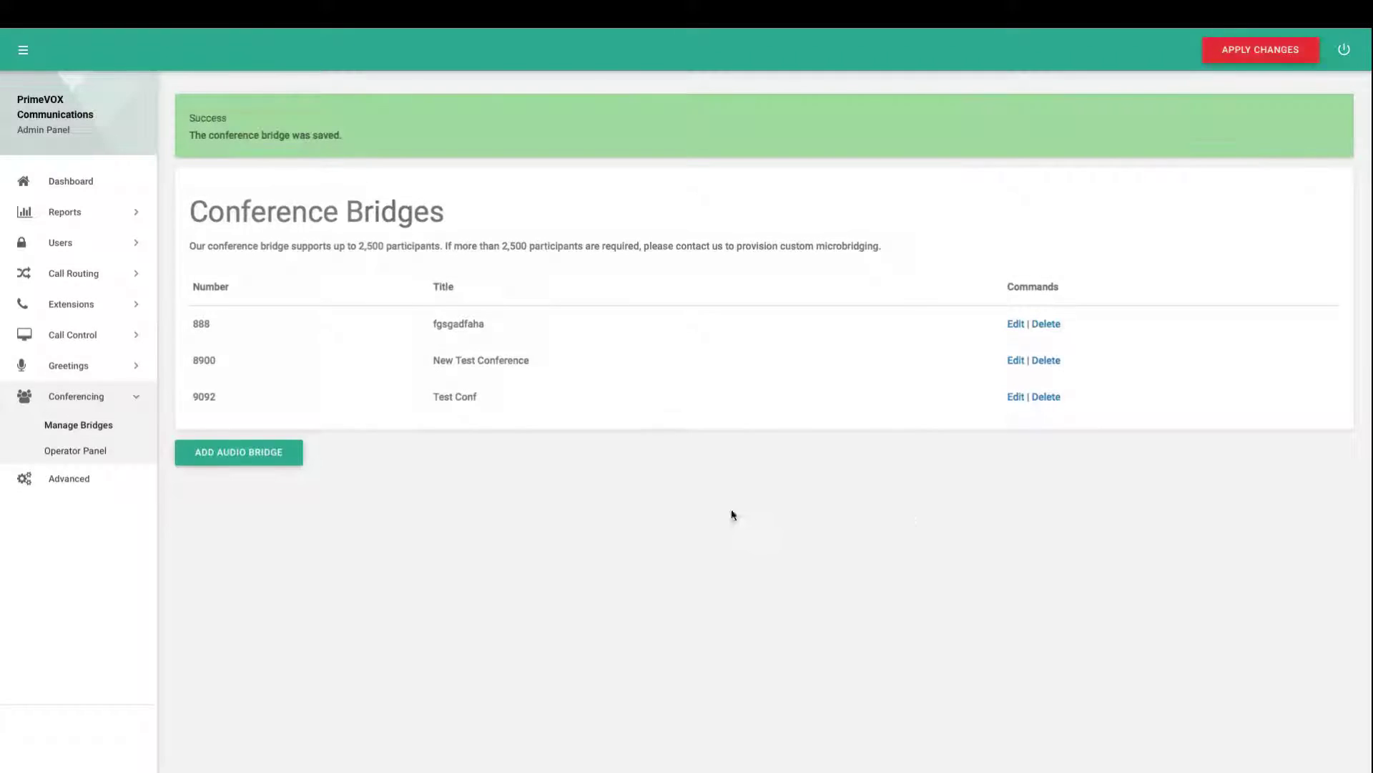
triple_click(213, 361)
left_click(212, 360)
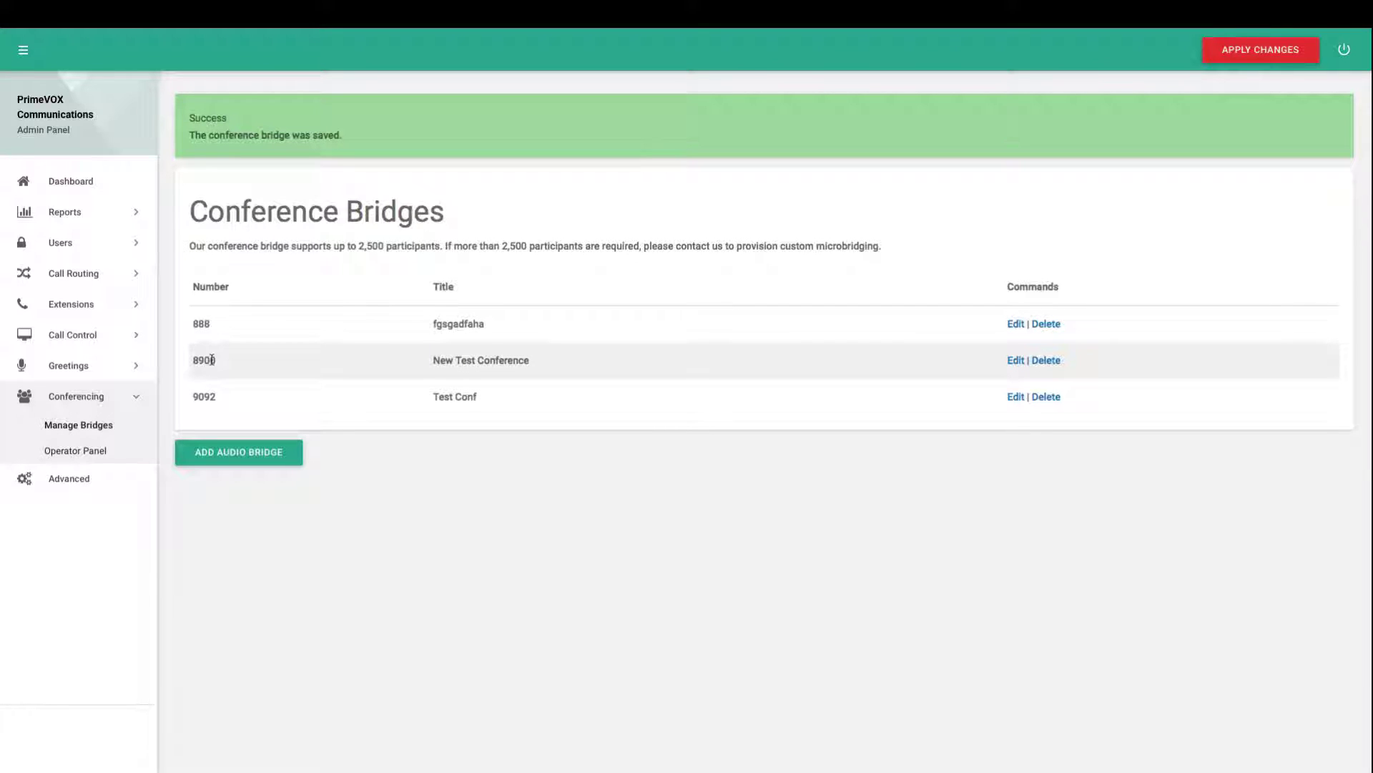
left_click(120, 276)
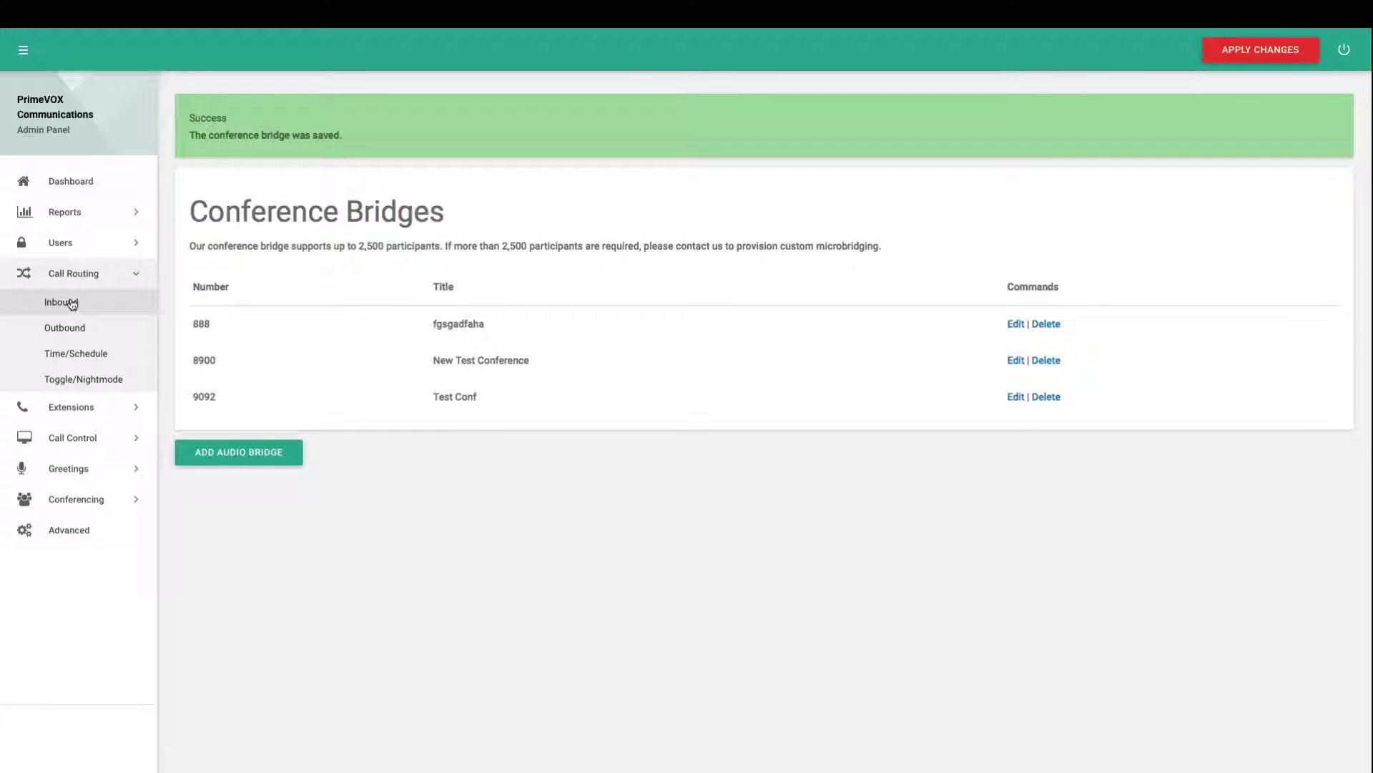
Expand the Call Control section in the sidebar navigation
left_click(86, 438)
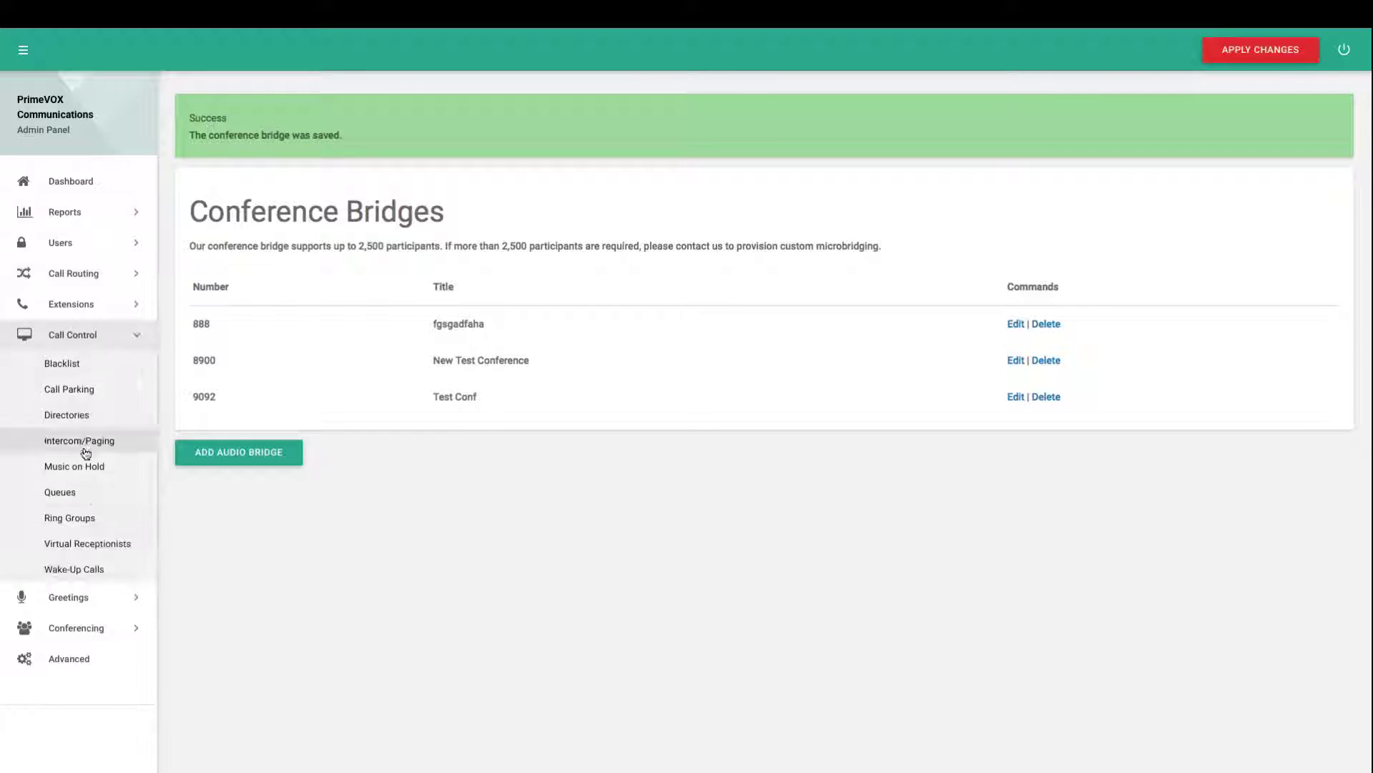